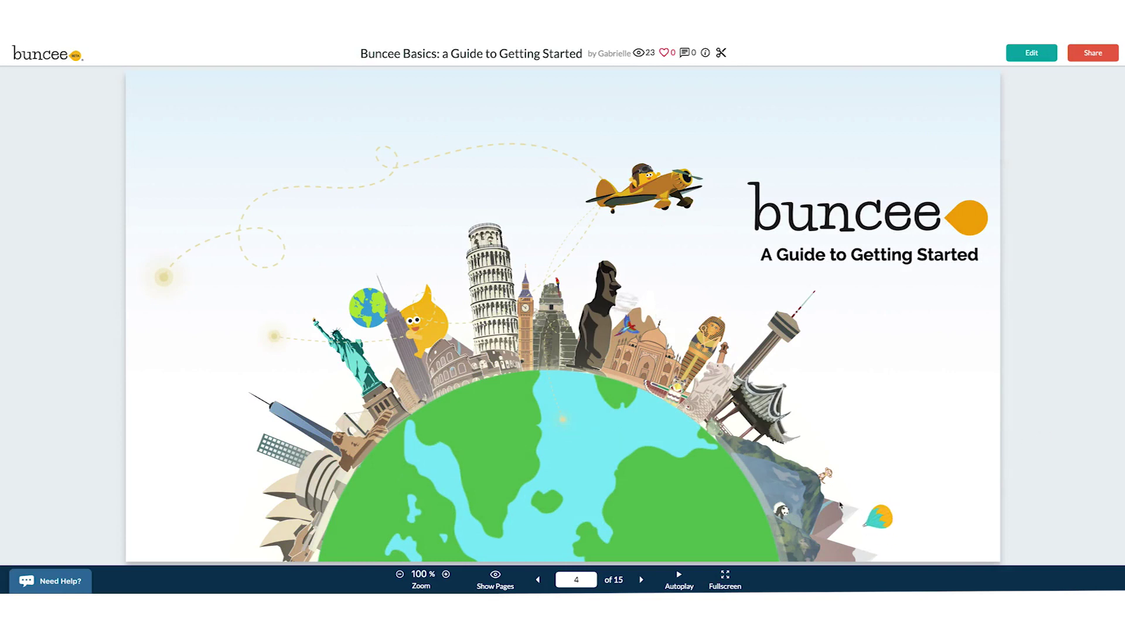
Advance the Buncee Basics guide from page 4 to page 6, the sharing overview.
click(641, 580)
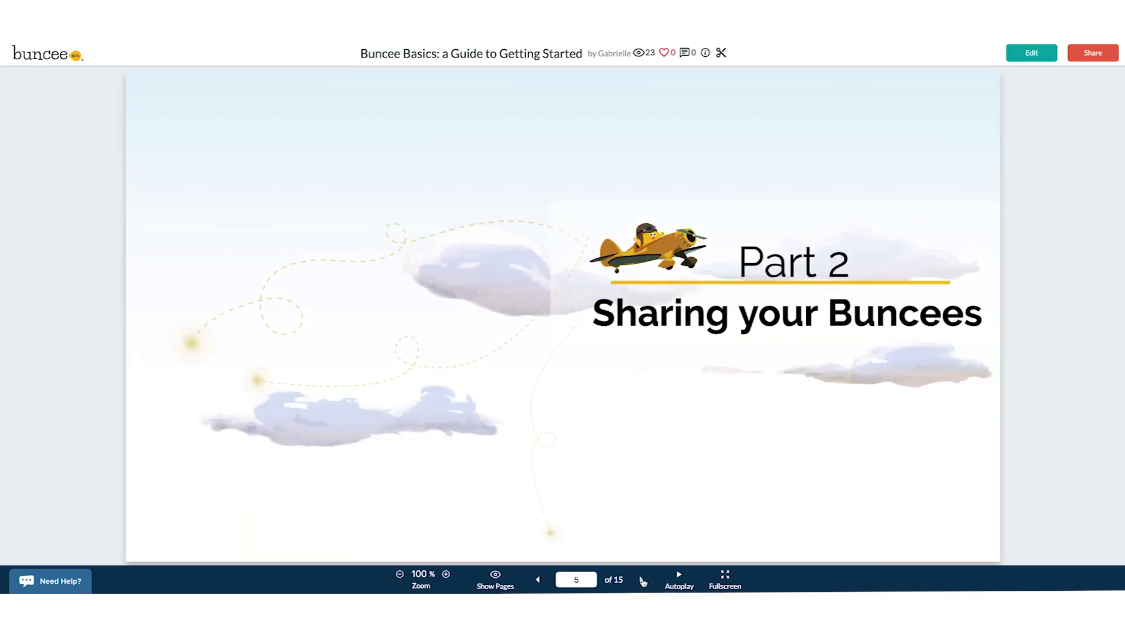
click(642, 581)
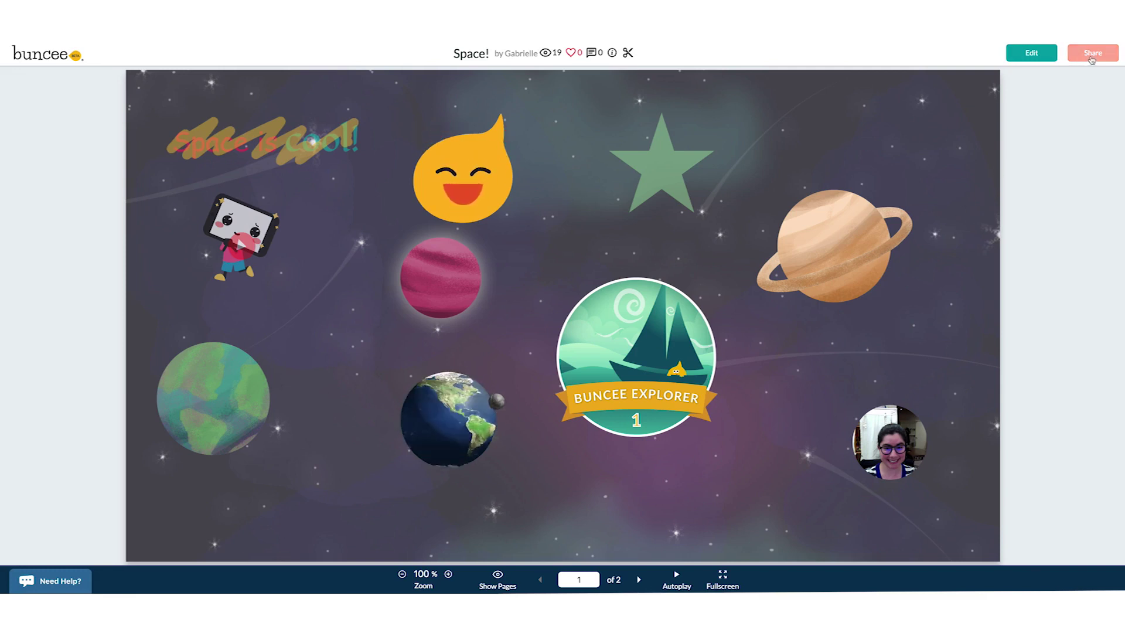
Open the Space! buncee's Share dialog on its Settings tab.
click(1092, 56)
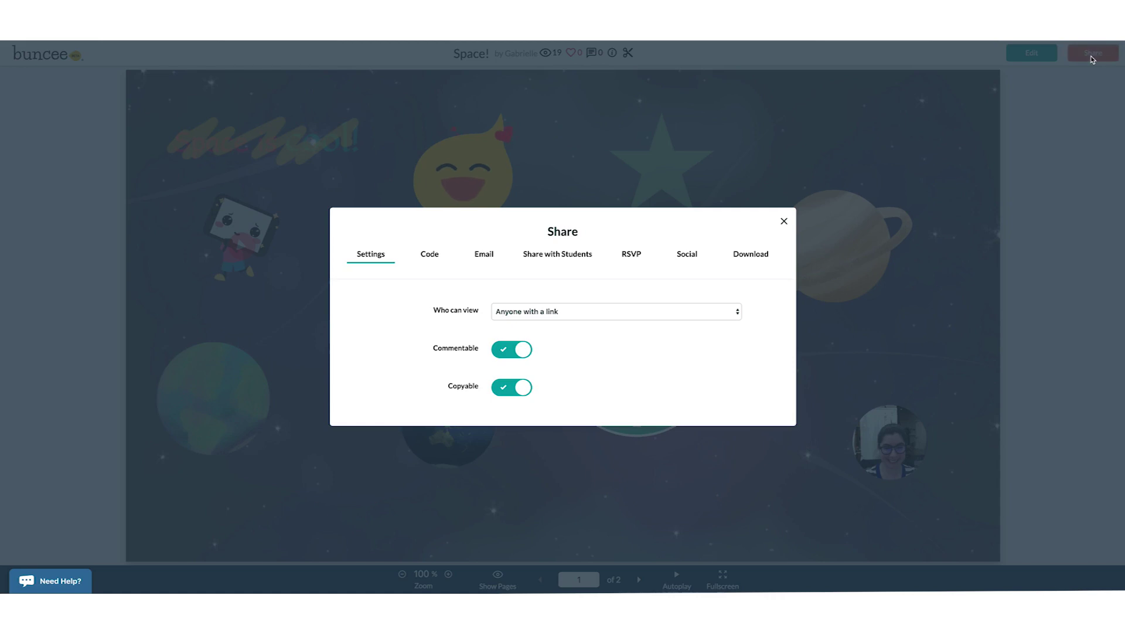
Keep 'Anyone with a link' viewing, switch Commentable and Copyable off, then Copyable back on.
click(574, 317)
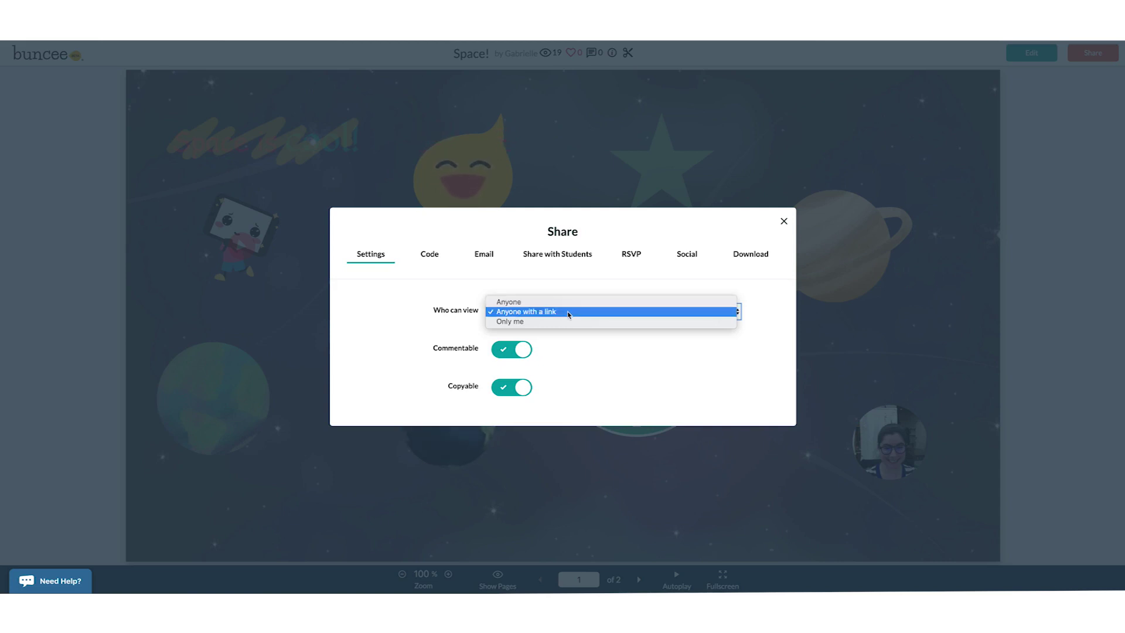
click(568, 314)
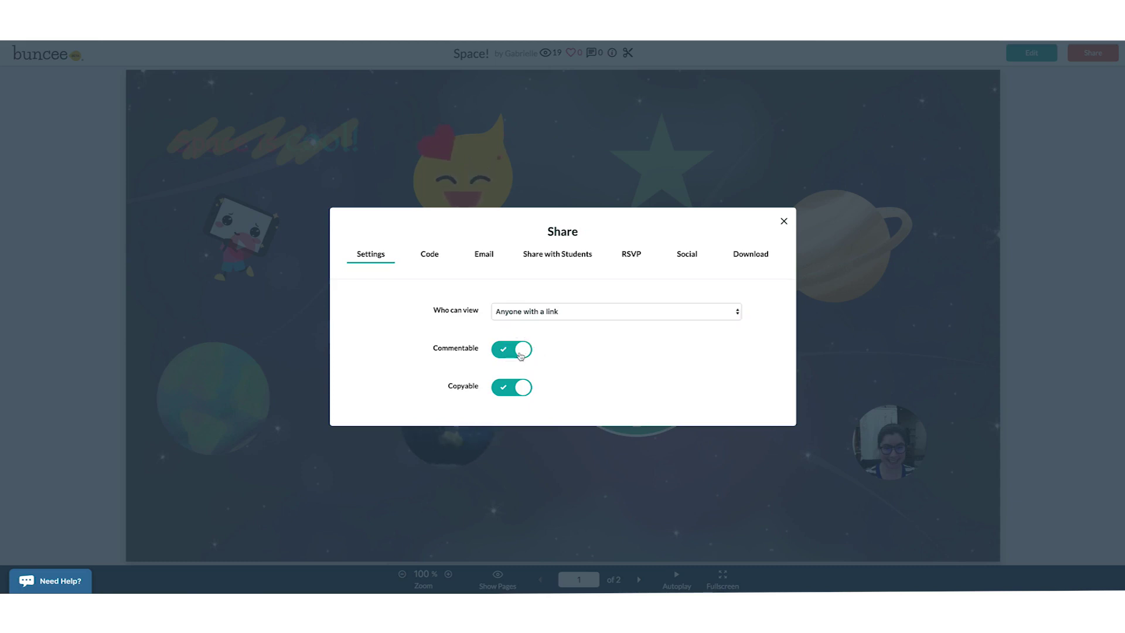
click(521, 355)
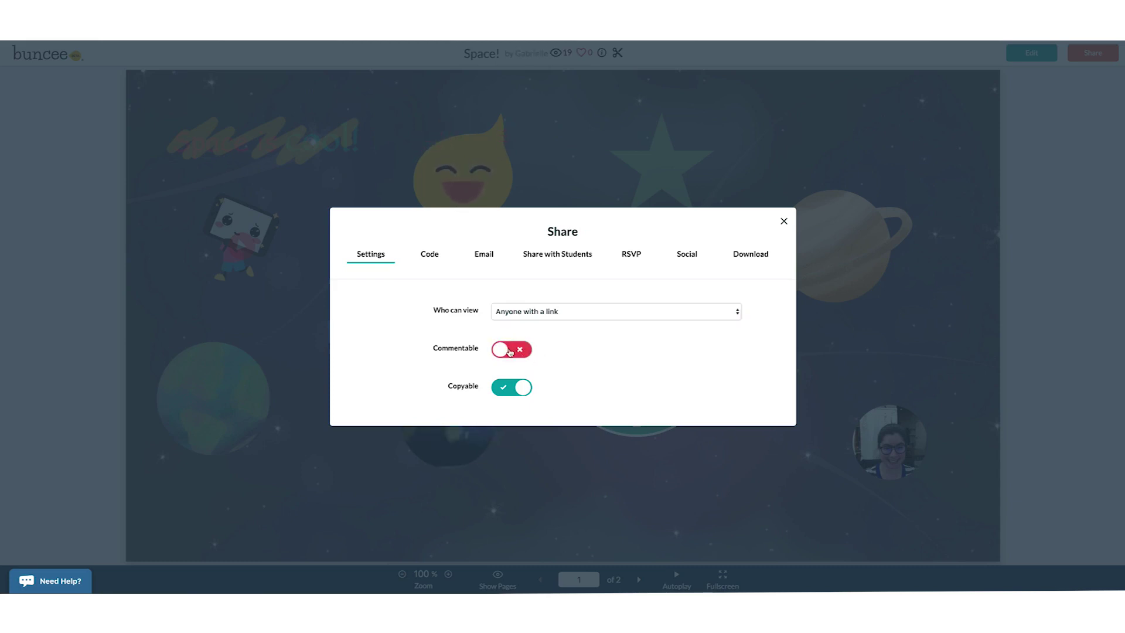
click(519, 390)
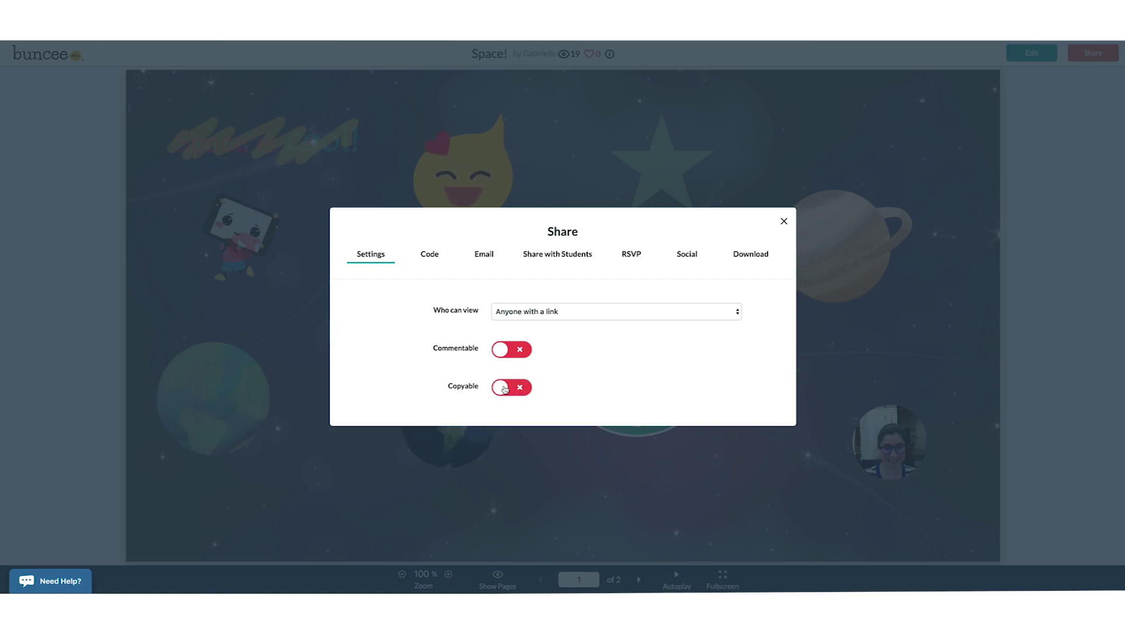
click(505, 388)
Turn Commentable back on and copy the Space! embed code and share link from the Code tab.
click(506, 351)
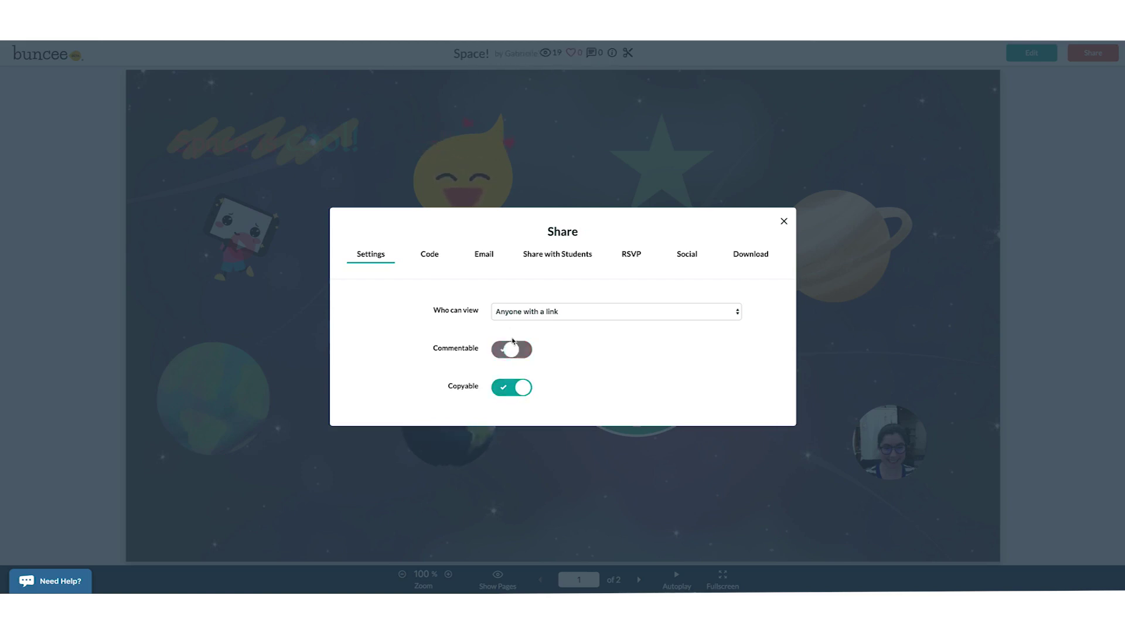
click(429, 255)
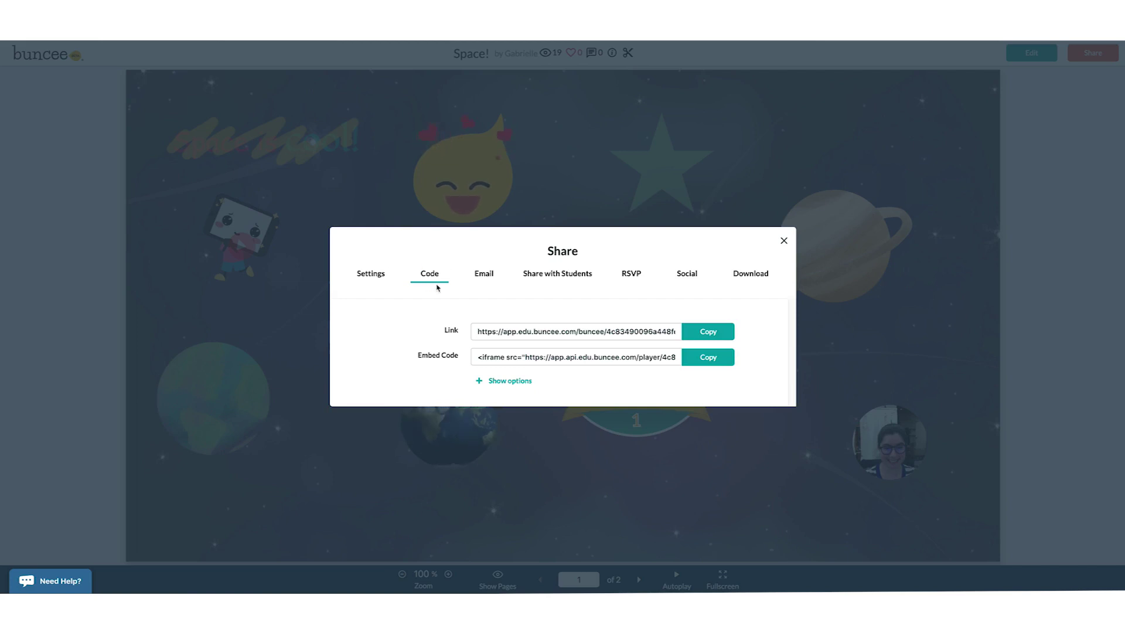
click(708, 331)
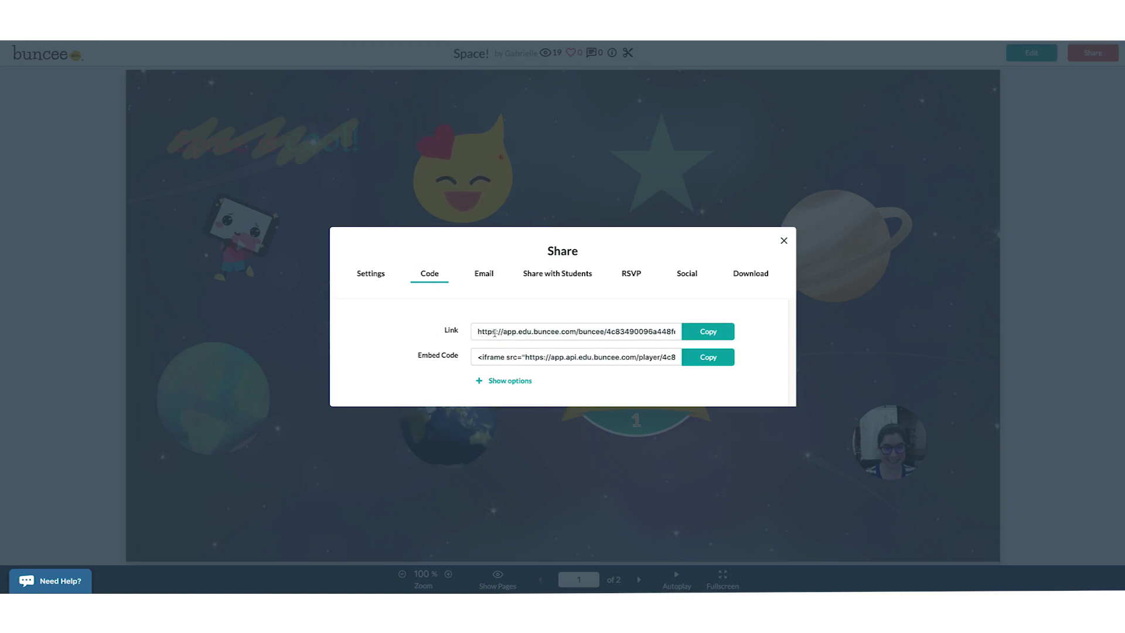
click(714, 334)
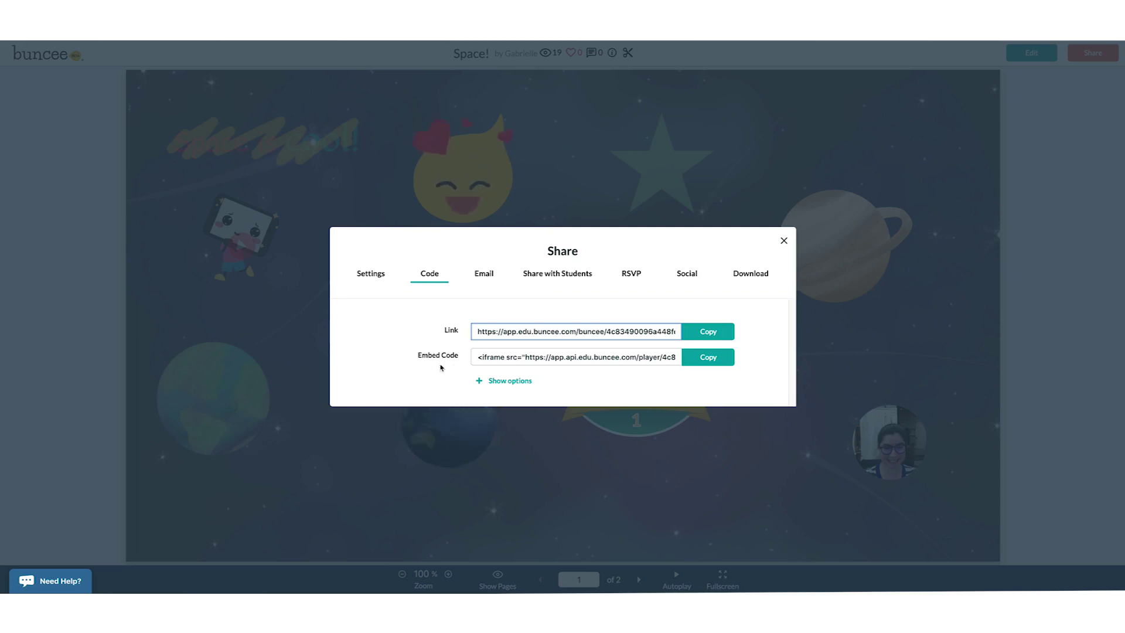
click(692, 361)
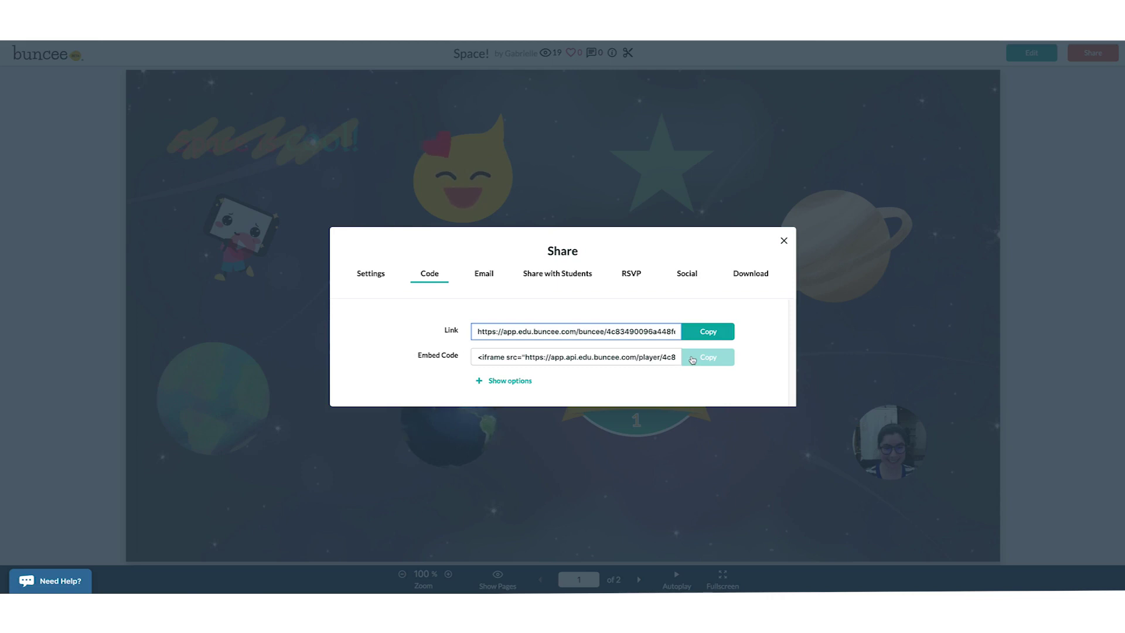
click(709, 331)
click(731, 338)
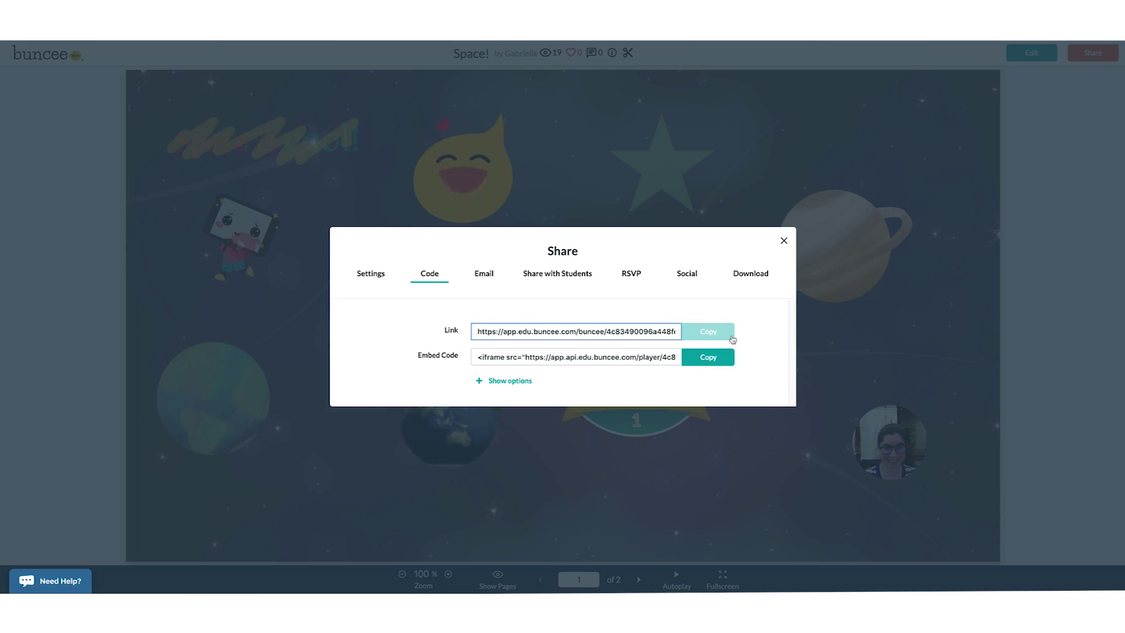
click(707, 334)
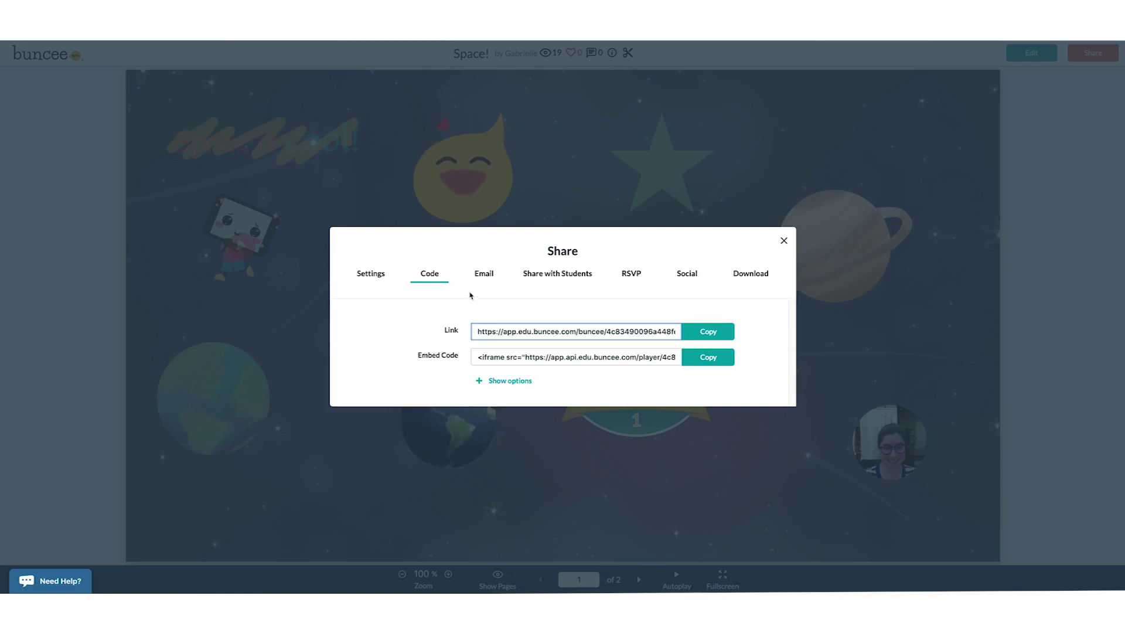
Look over the Send Email form, then open Email Activity and expand the PD Flyer recipient statuses.
click(485, 276)
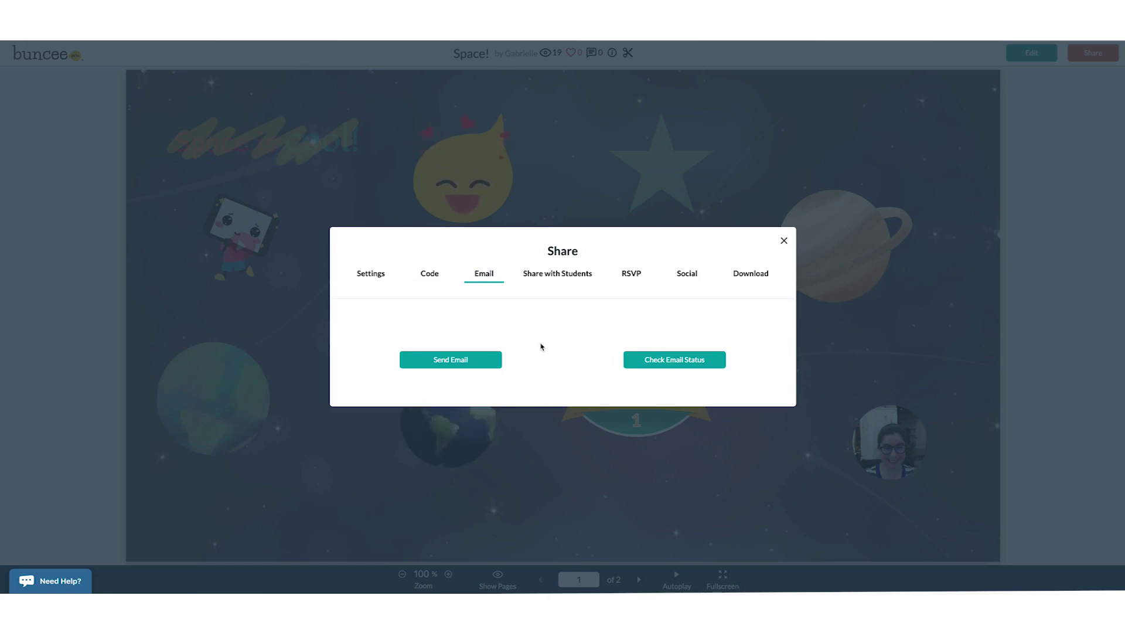
click(475, 364)
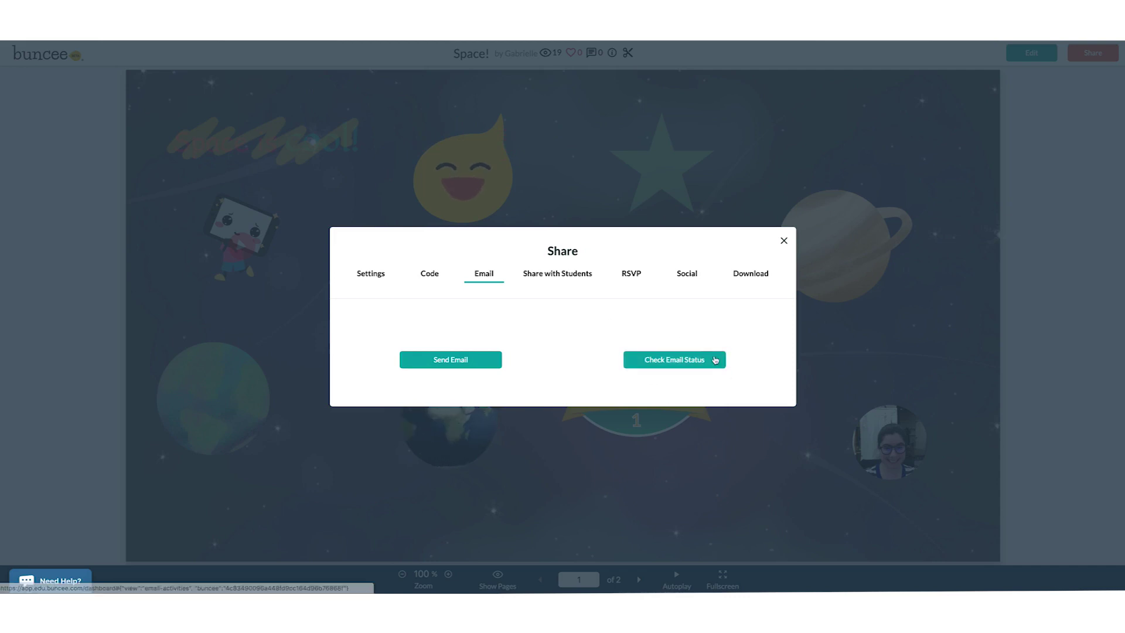
click(683, 360)
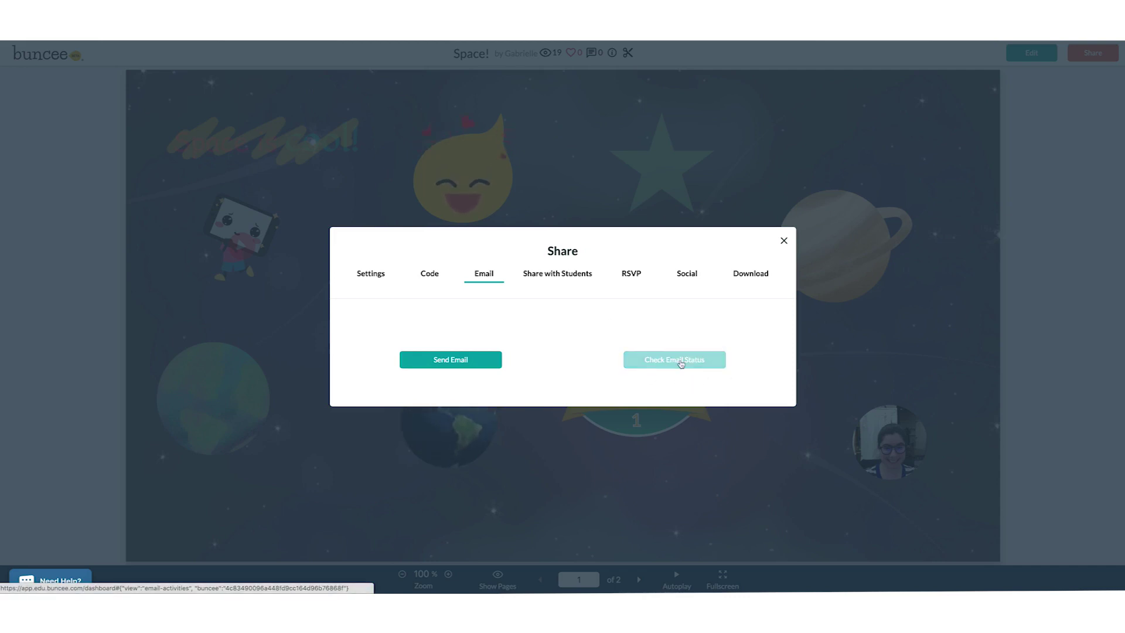
click(680, 360)
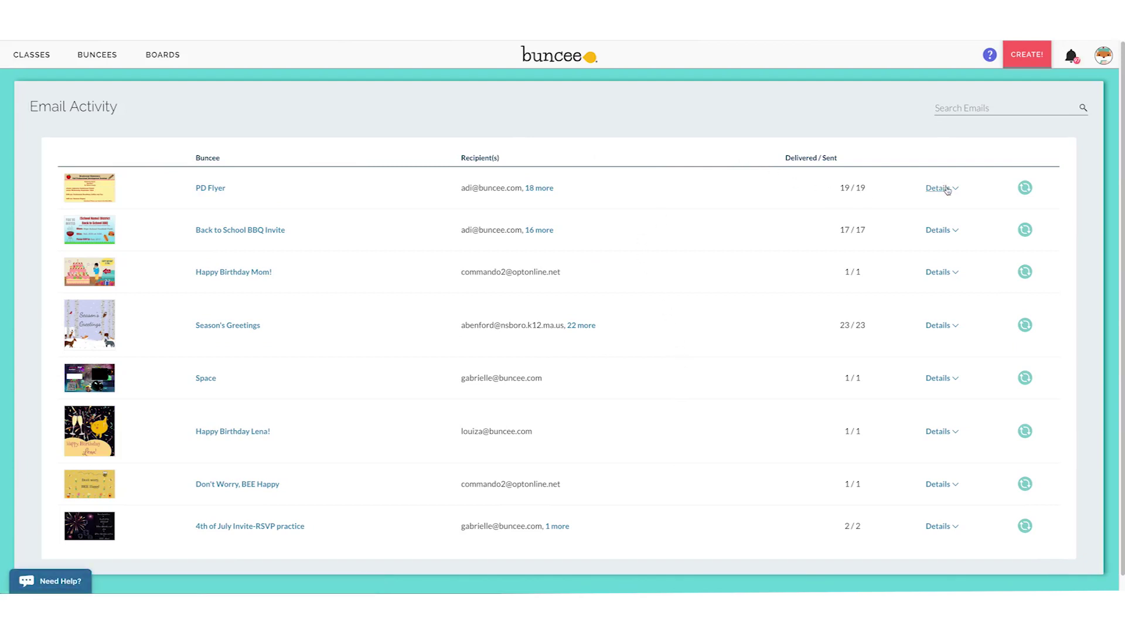
click(946, 189)
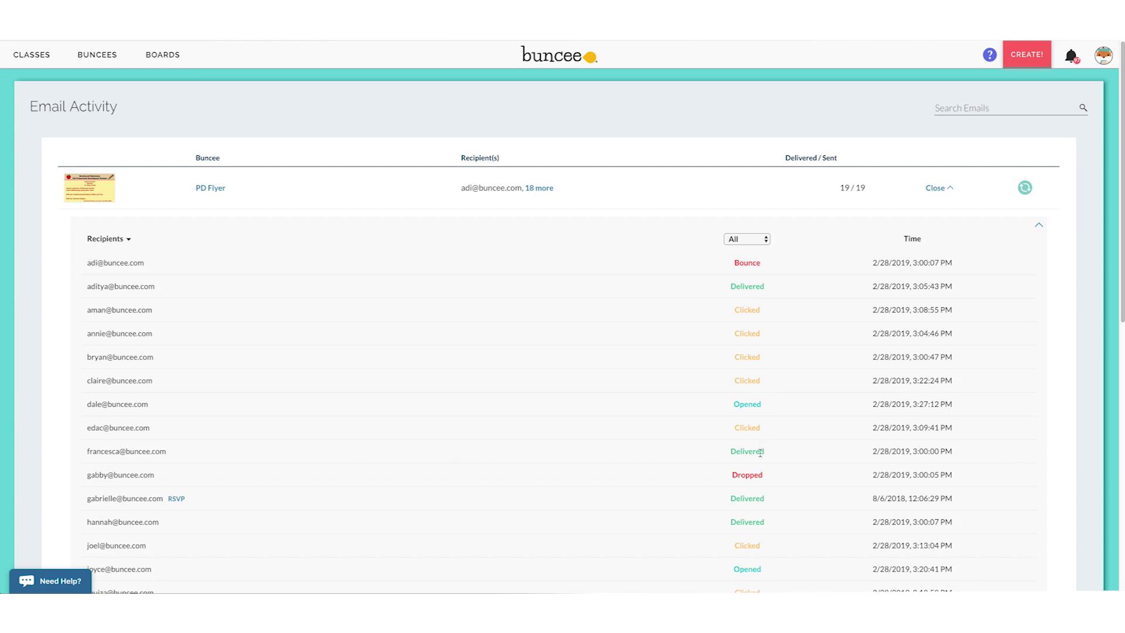
Scroll through the Email Activity table, then return to Space!'s Share with Students options.
scroll(758, 486, down, 2)
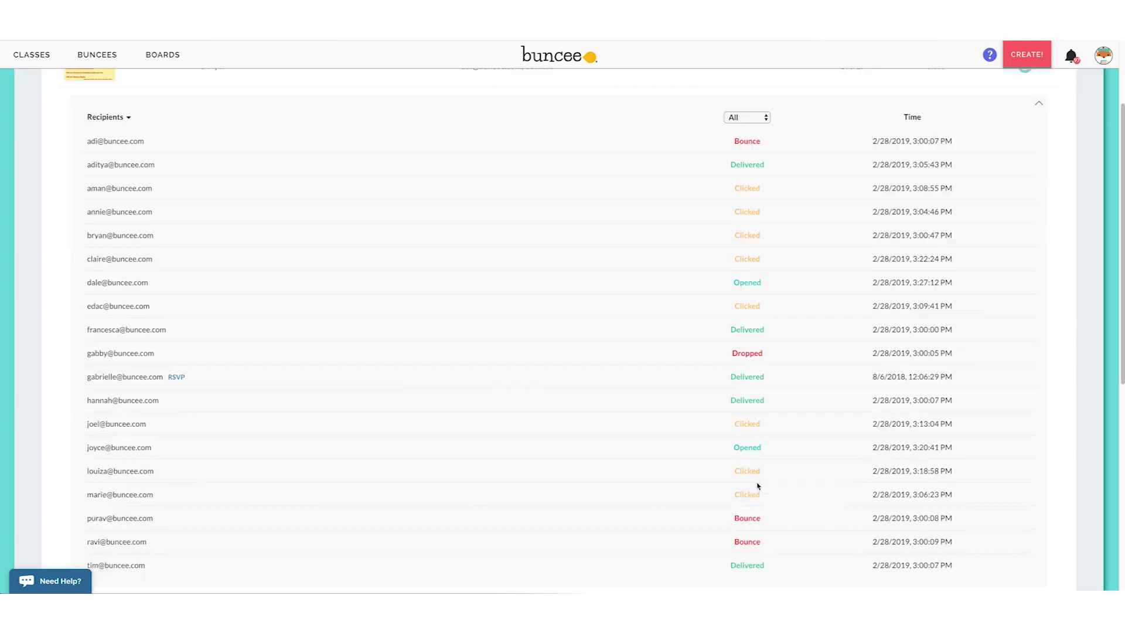
scroll(757, 486, up, 1)
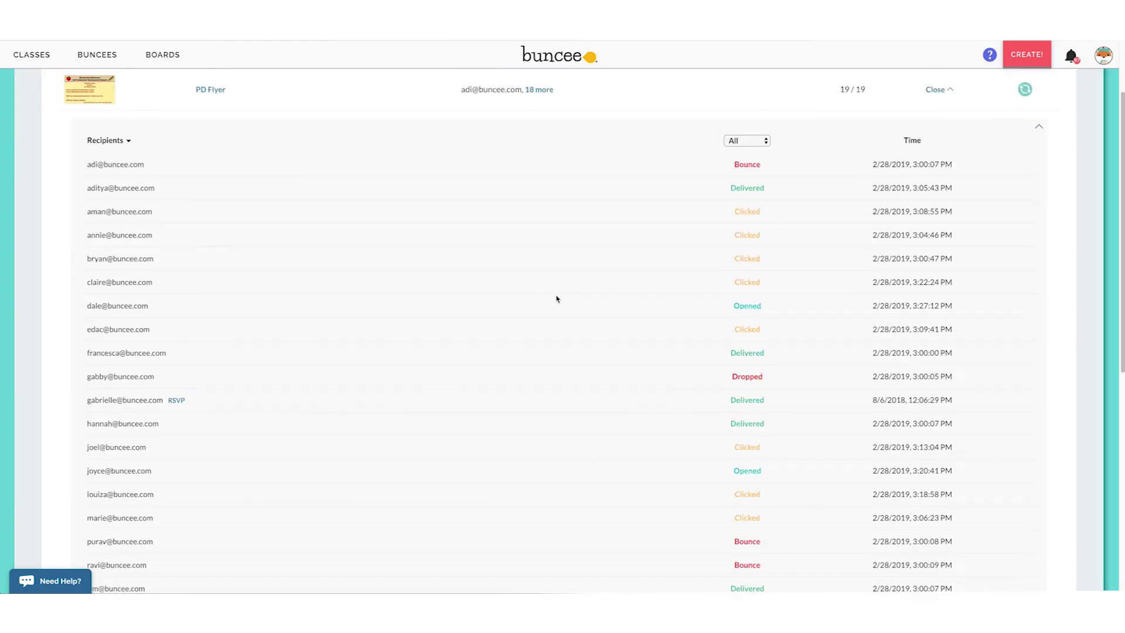
scroll(554, 297, up, 1)
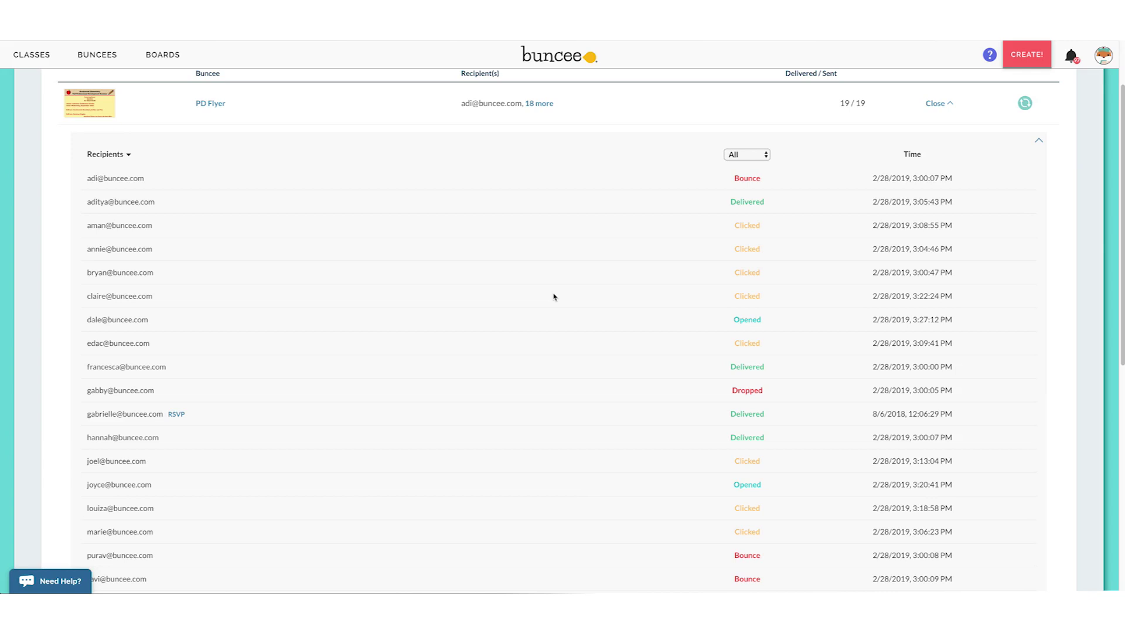
scroll(558, 287, up, 1)
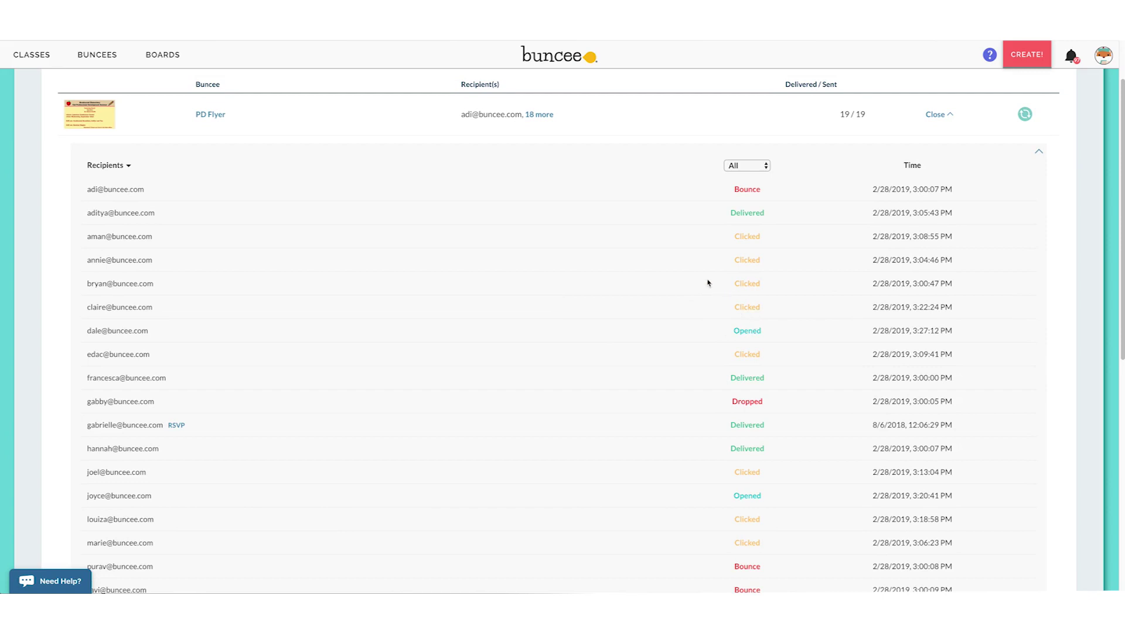
scroll(744, 230, up, 2)
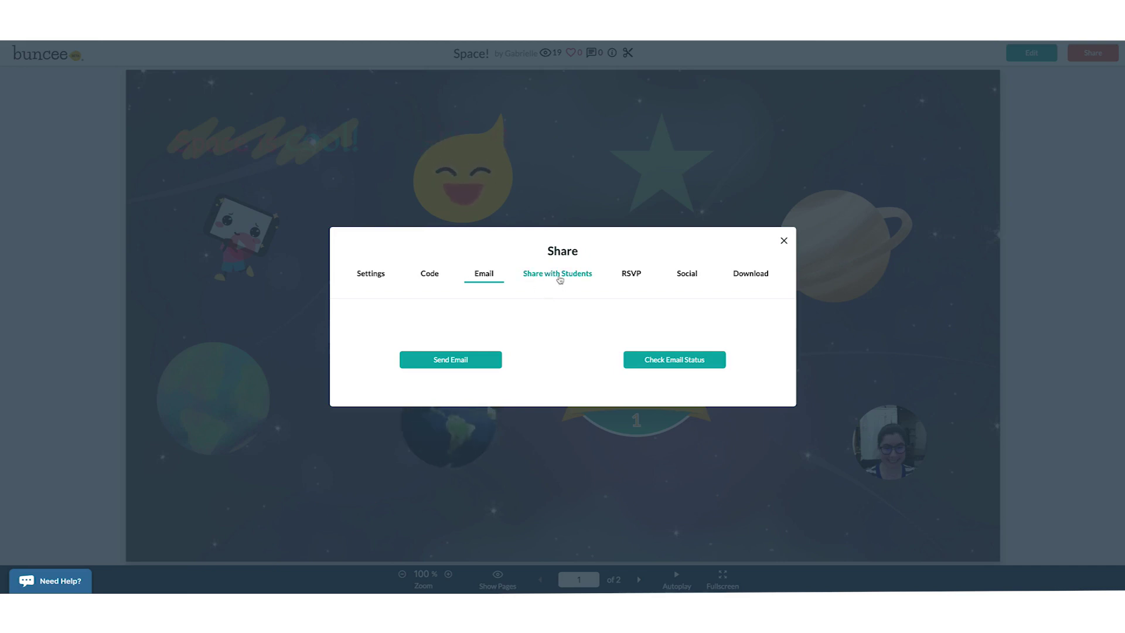
click(560, 280)
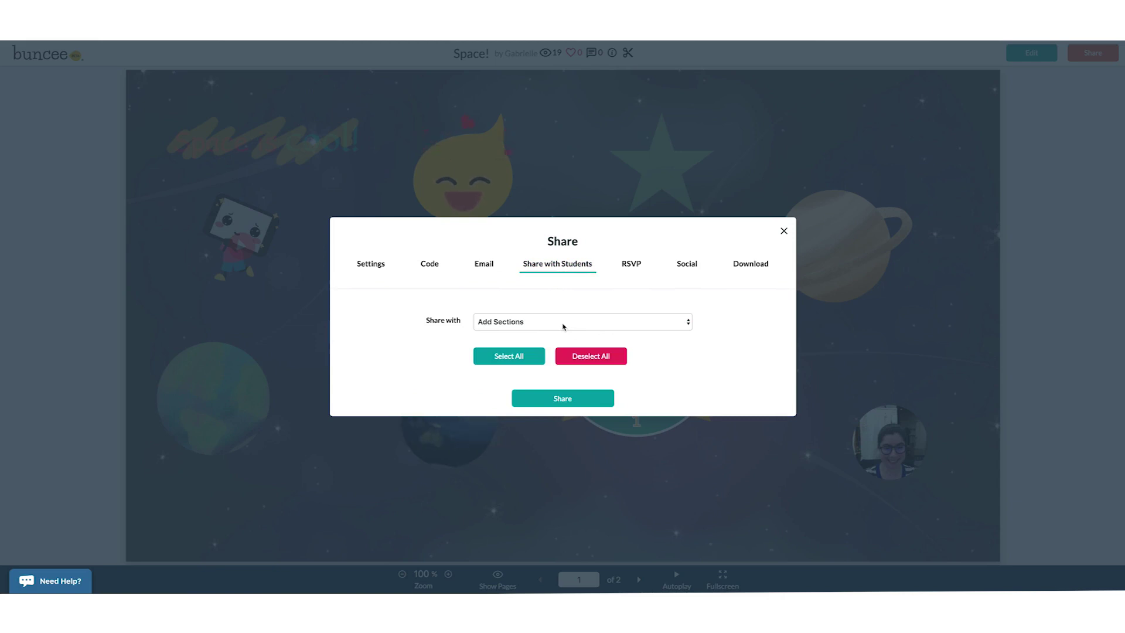
Share Space! with every student in the Art section, then go to the My Buncees list.
click(563, 327)
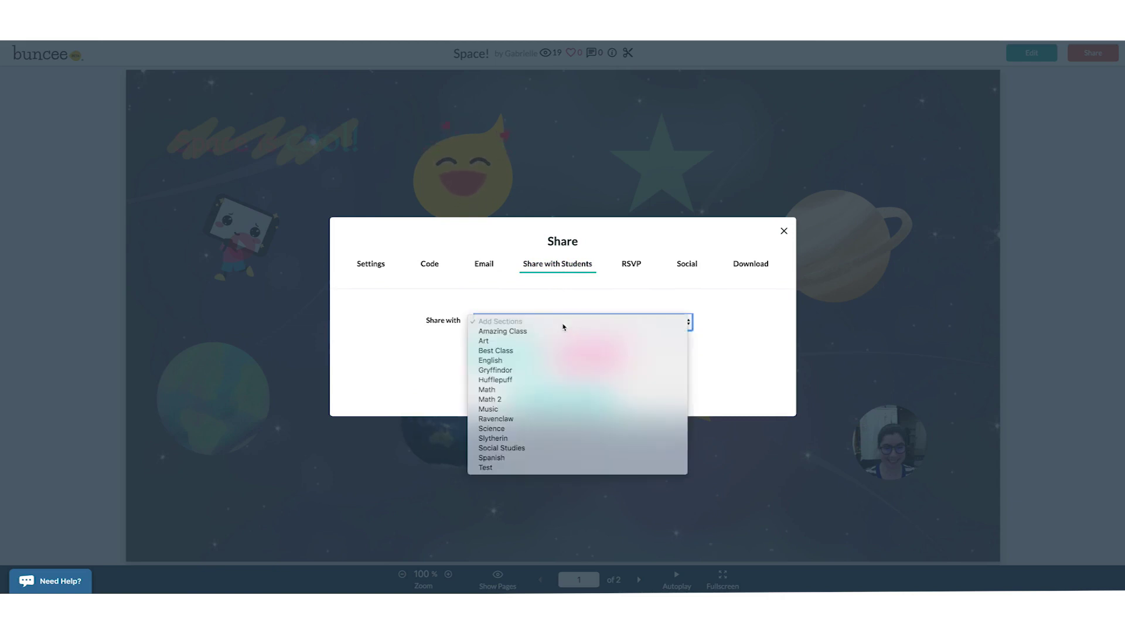
click(528, 341)
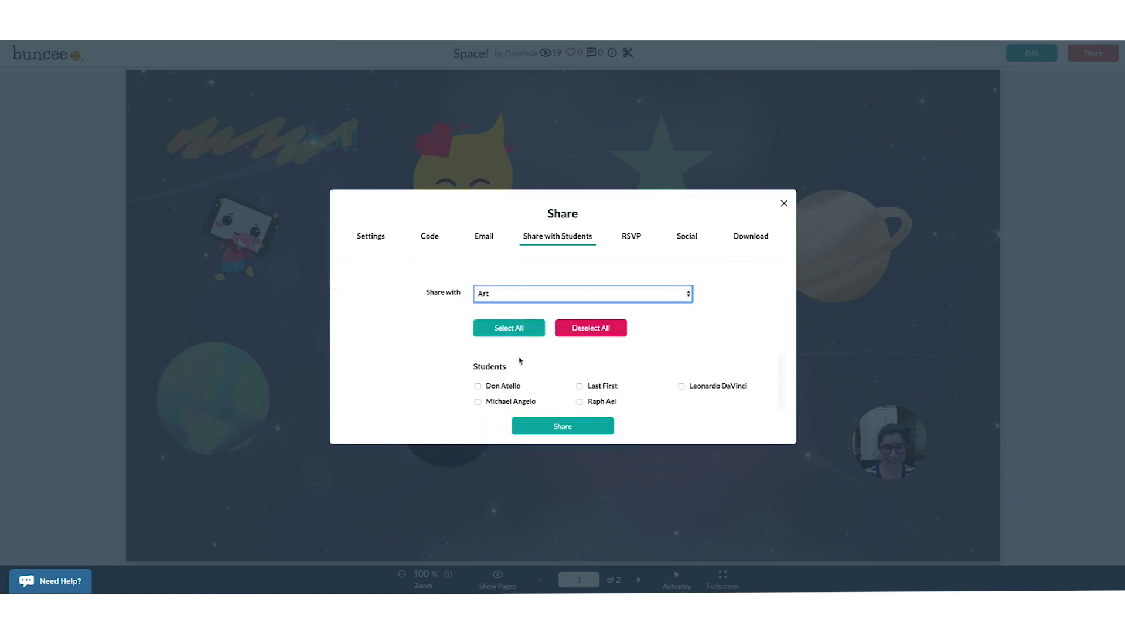
click(514, 327)
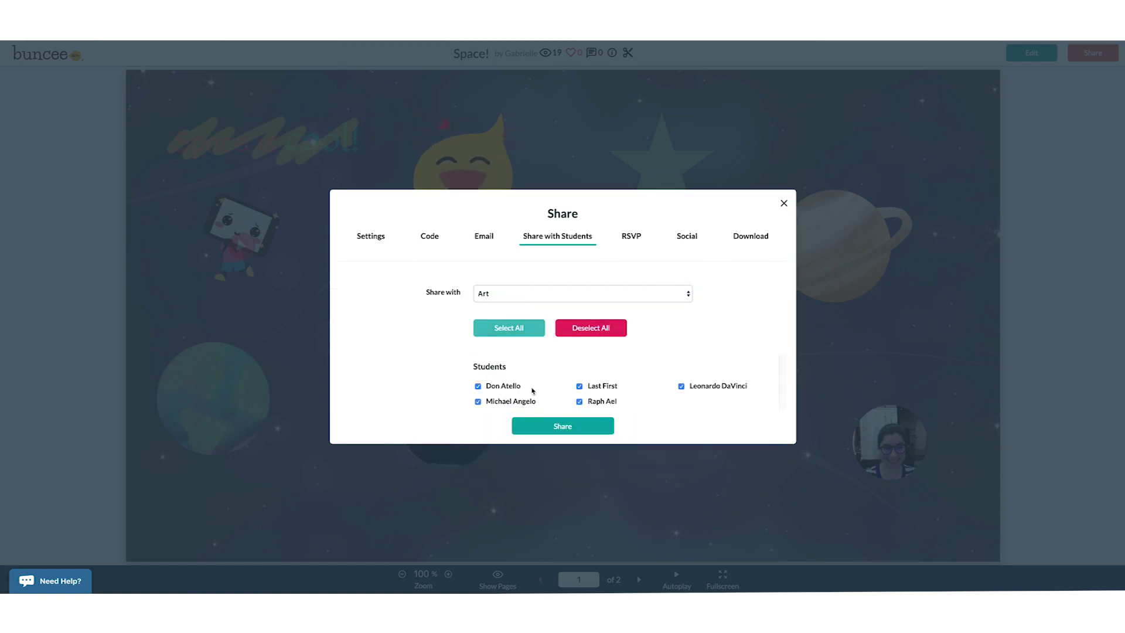
click(555, 427)
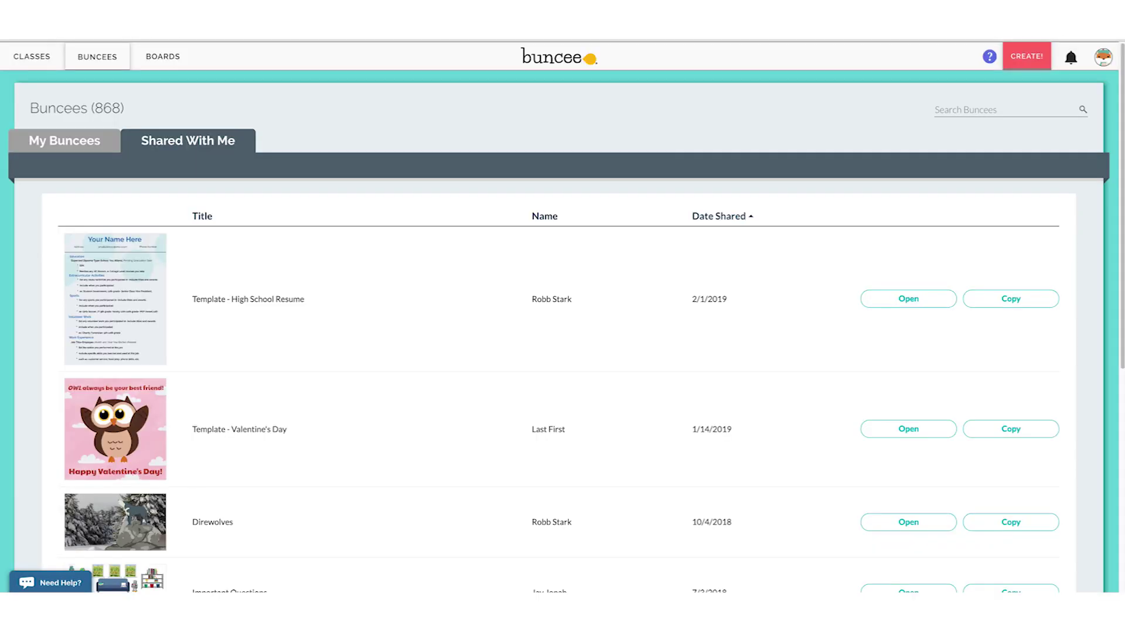
click(106, 57)
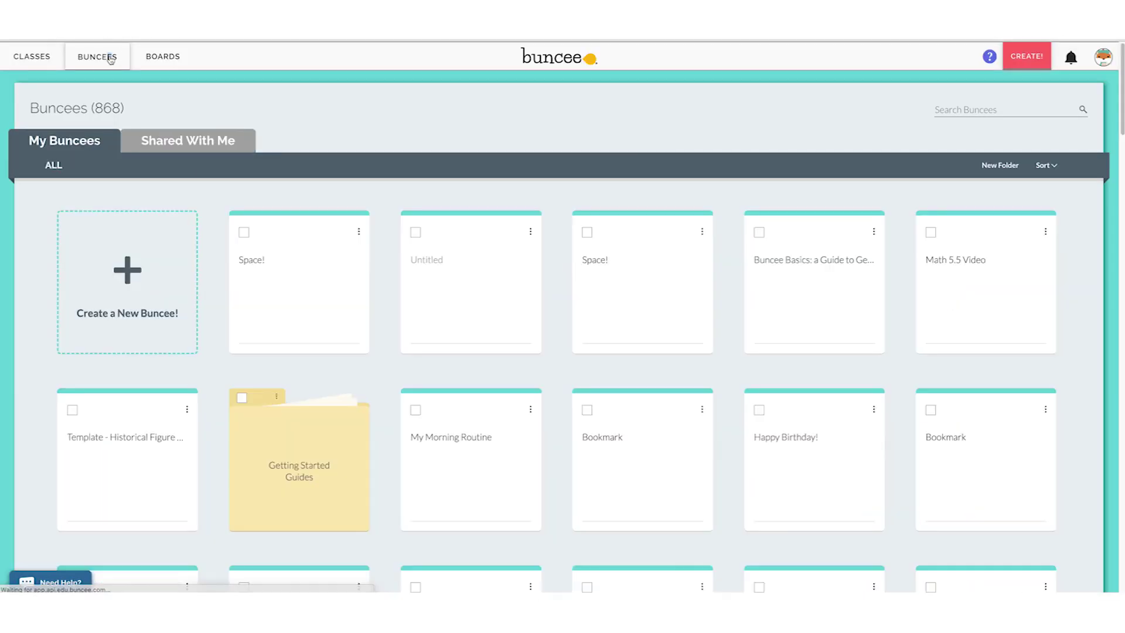
click(174, 143)
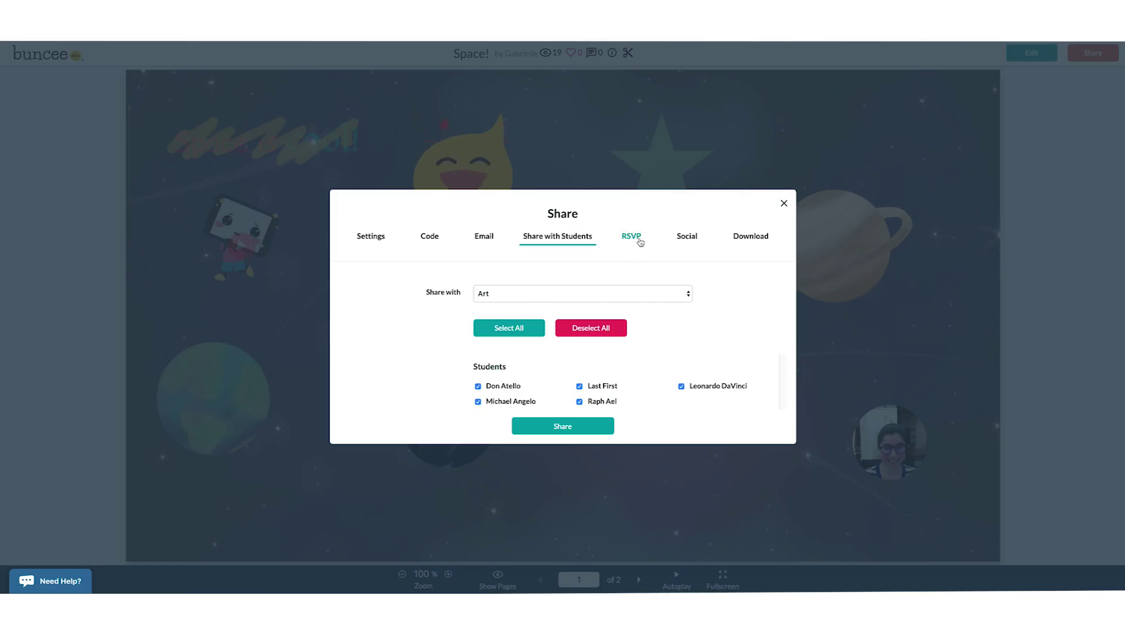
click(640, 242)
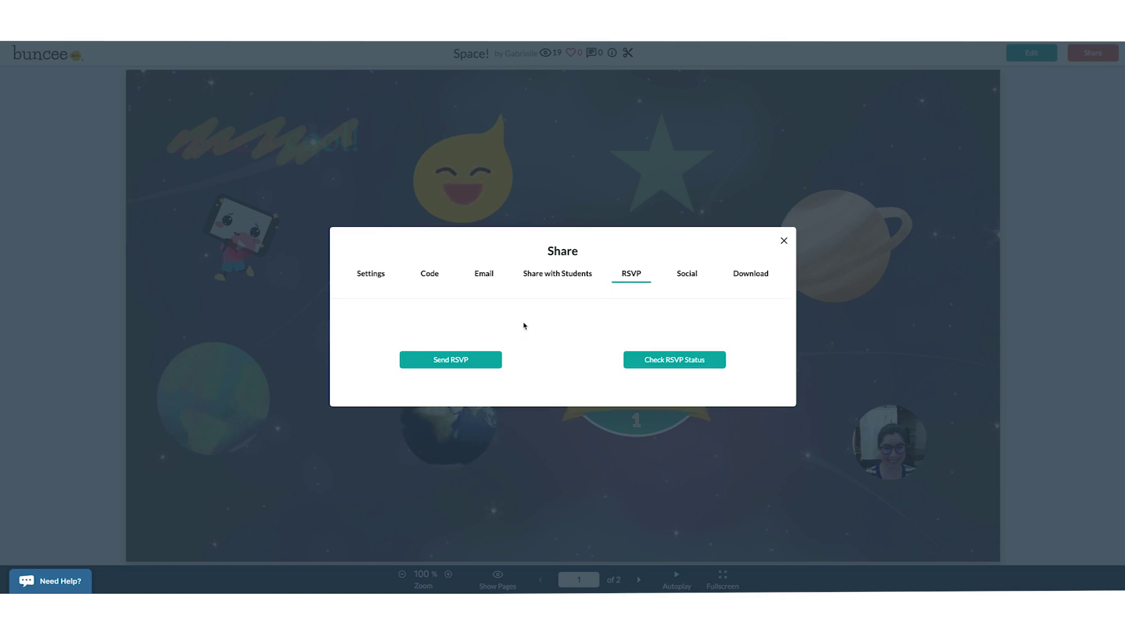
Start a new blank RSVP invitation for the Space! buncee.
click(480, 362)
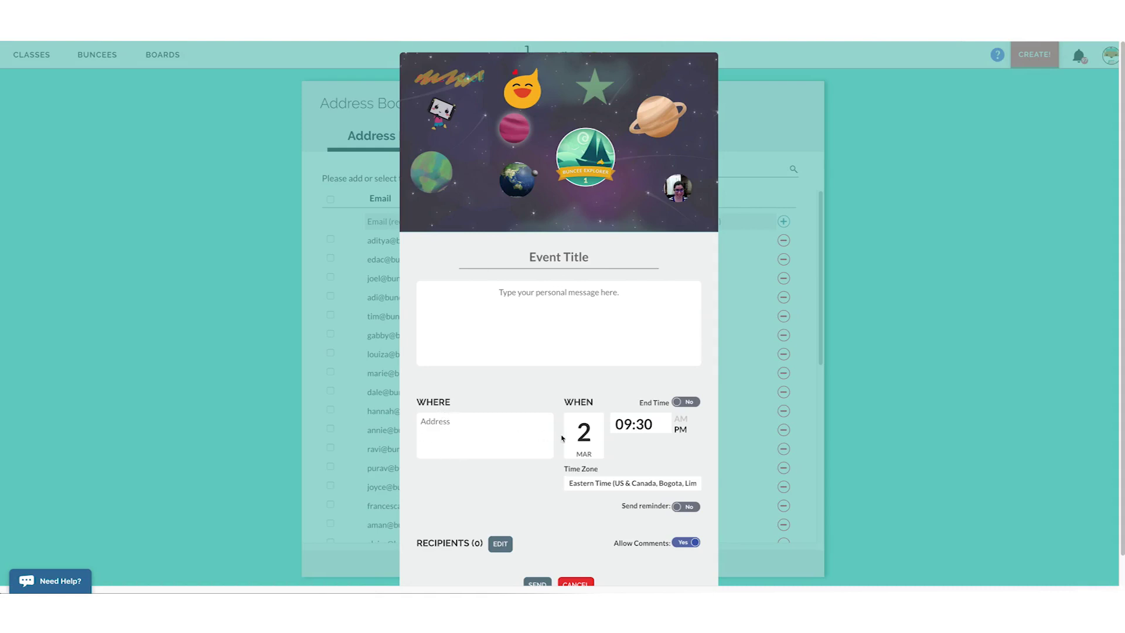
scroll(594, 495, down, 1)
Review the Back to School BBQ RSVP responses (4 Yes, 1 Maybe), then show the Social sharing options.
click(536, 573)
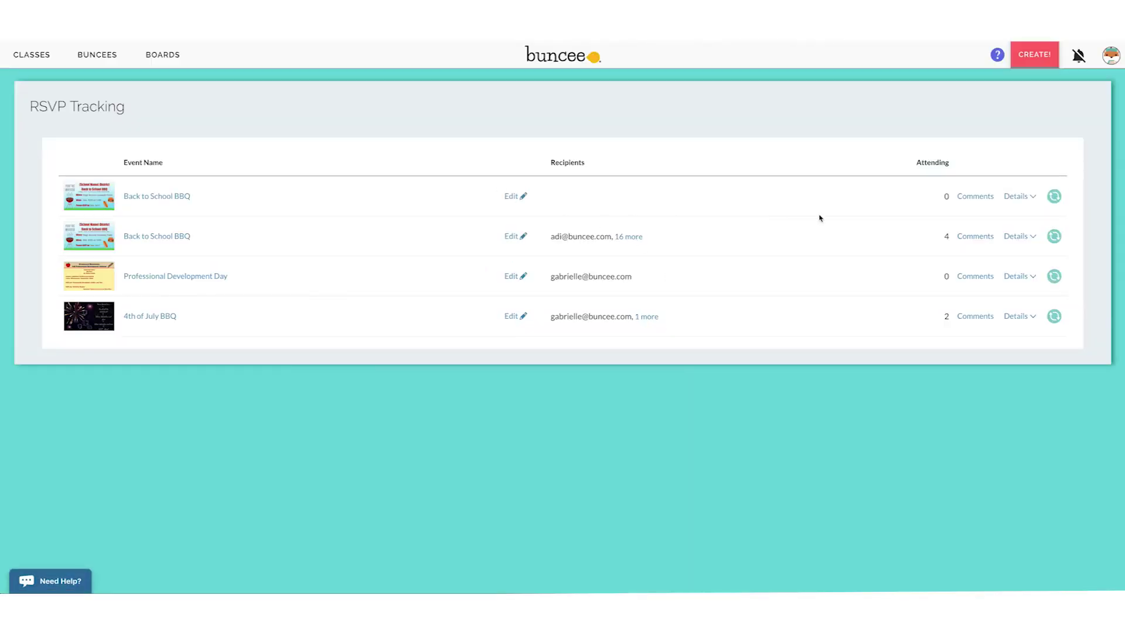
click(1019, 237)
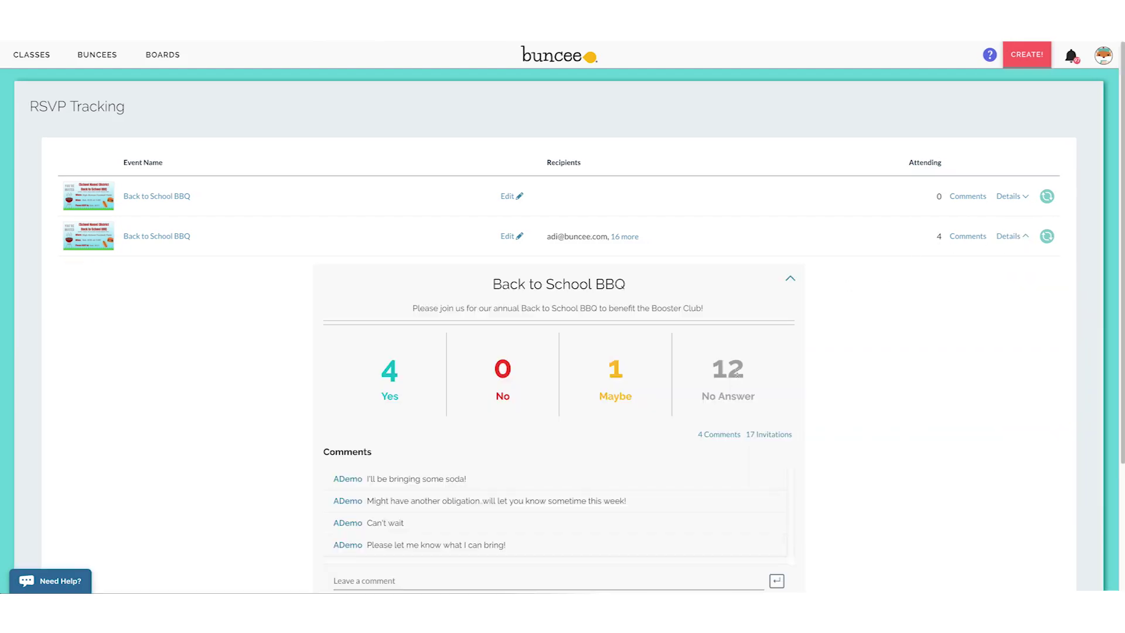
scroll(287, 368, down, 1)
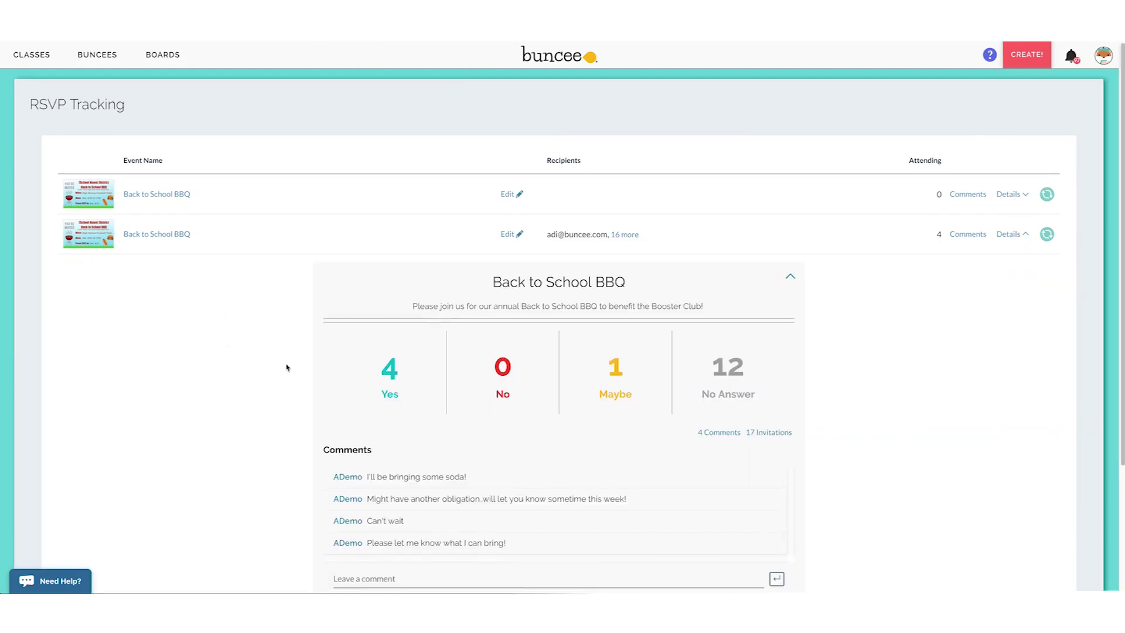
scroll(286, 368, down, 1)
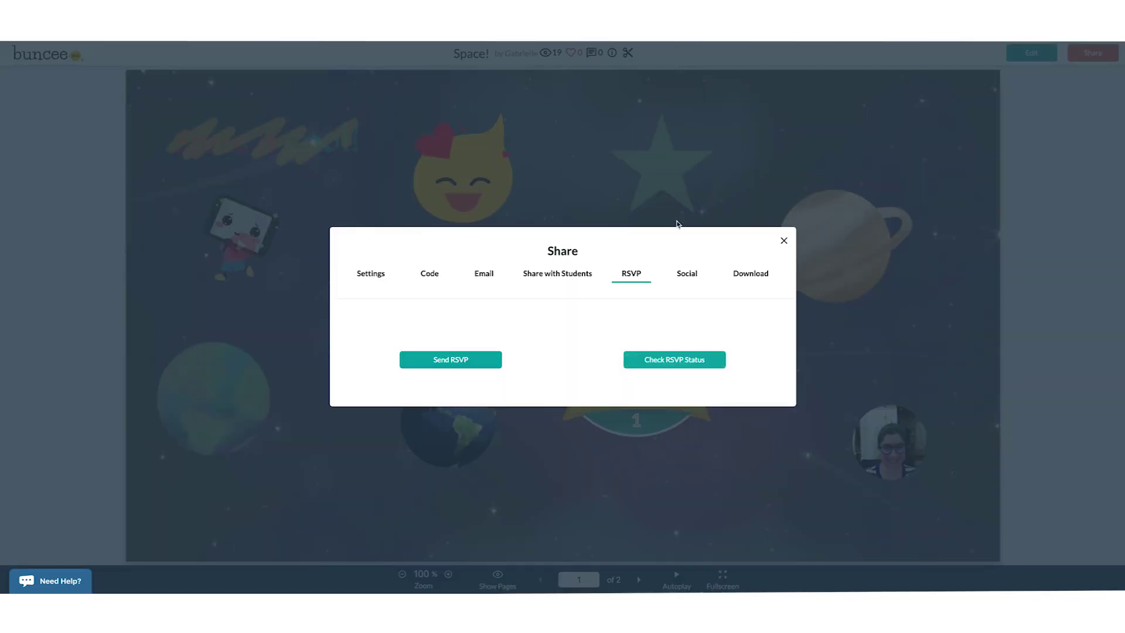
click(687, 275)
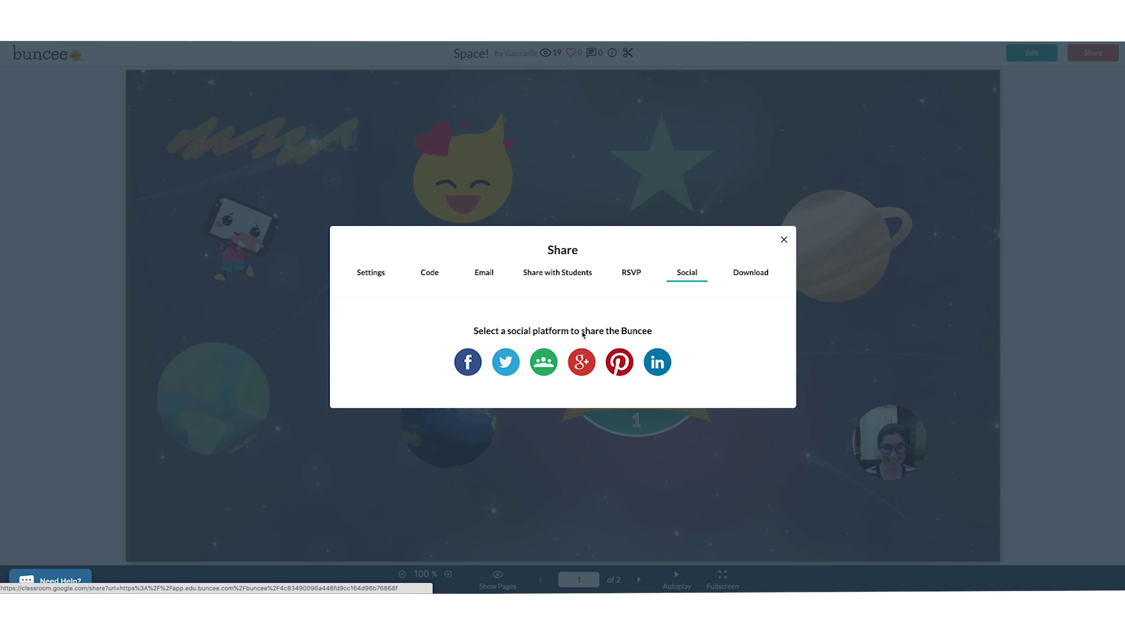
Show the Space! buncee's download options: full Buncee PDF or individual pages.
click(759, 277)
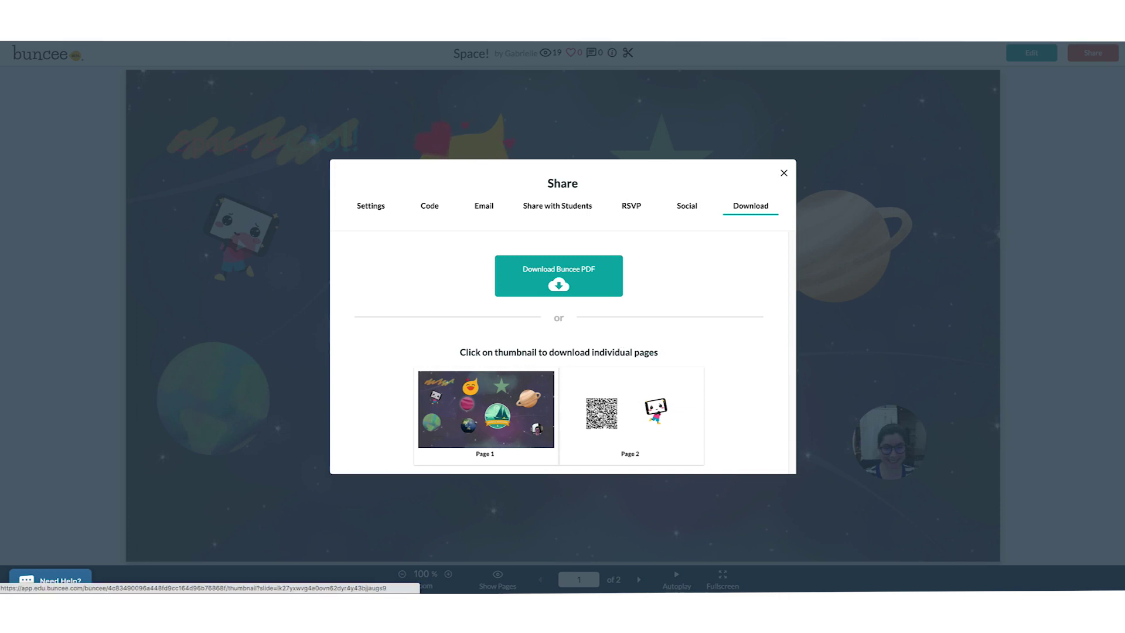
Download the whole Space! buncee as a PDF, then bring up the account menu.
click(567, 275)
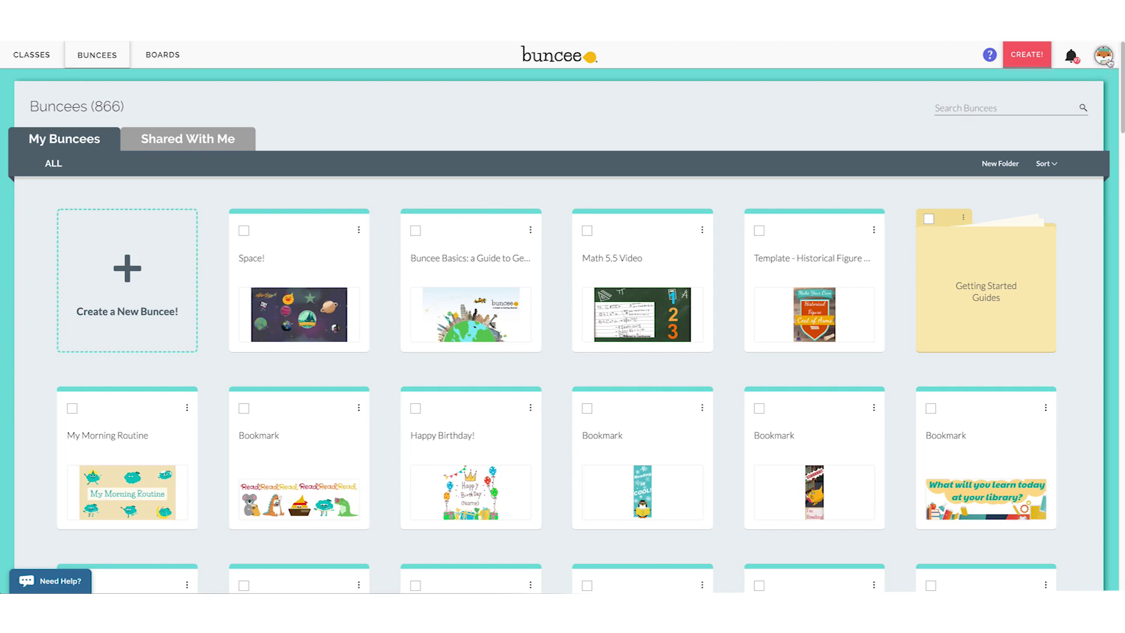
click(1107, 61)
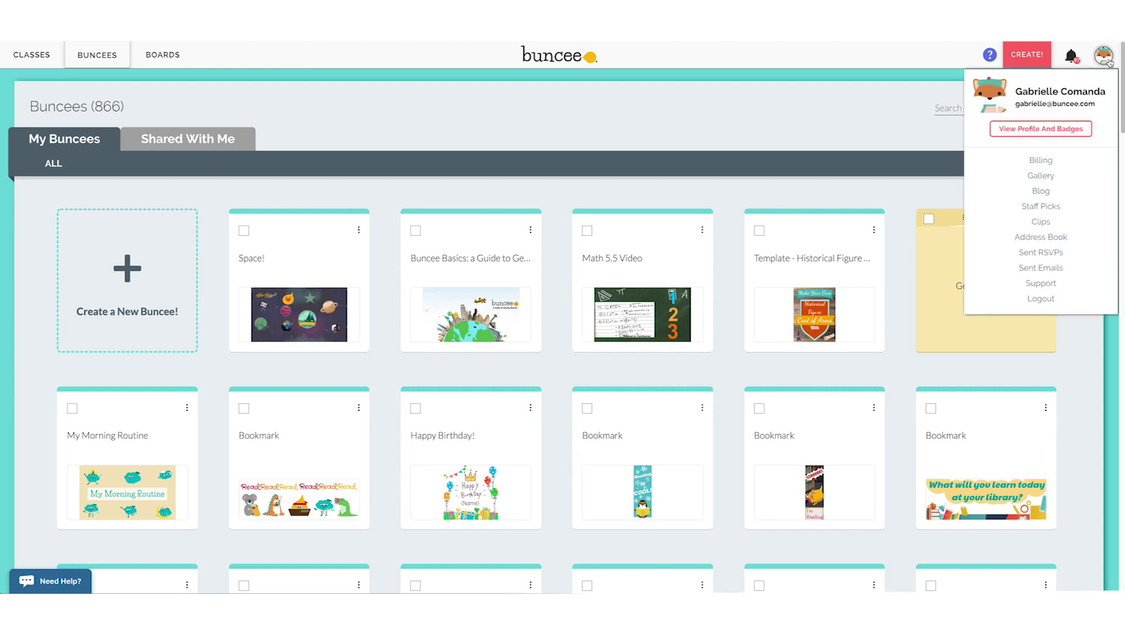
Review the Back to School BBQ RSVP responses in Sent RSVPs: 4 Yes, 0 No, 1 Maybe, 12 No Answer.
click(1042, 253)
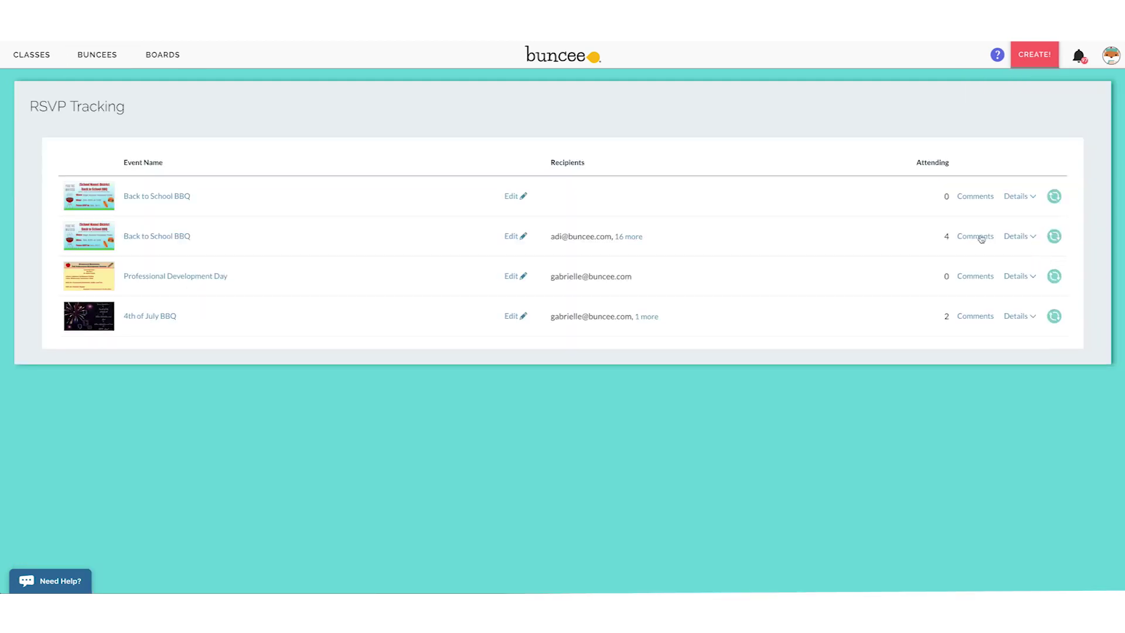
click(1031, 237)
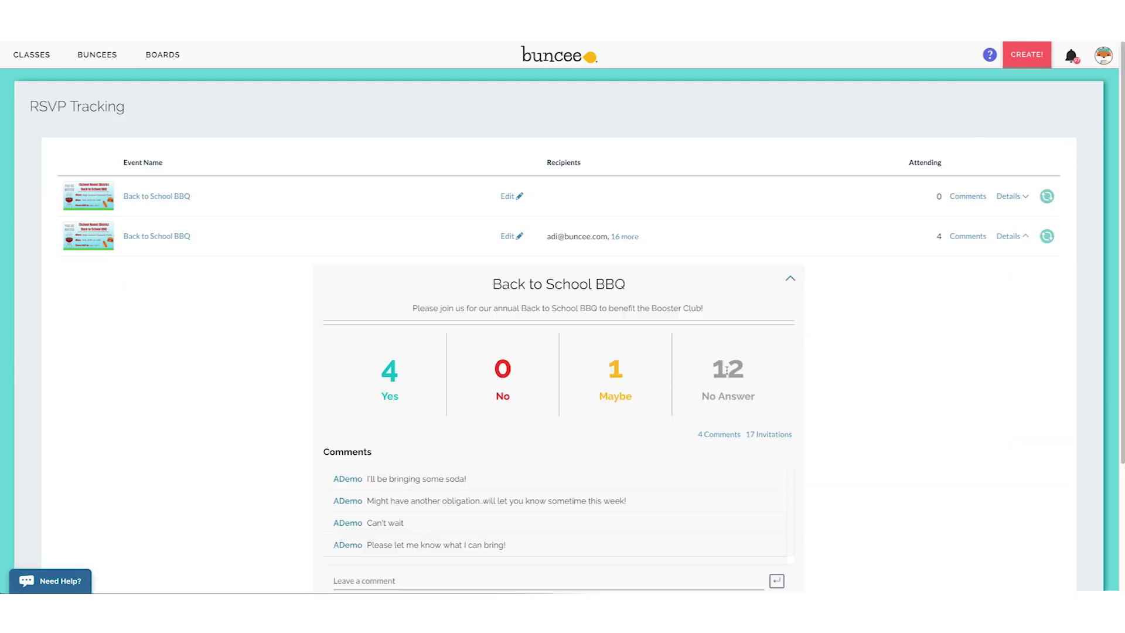
scroll(546, 381, down, 5)
scroll(546, 381, up, 2)
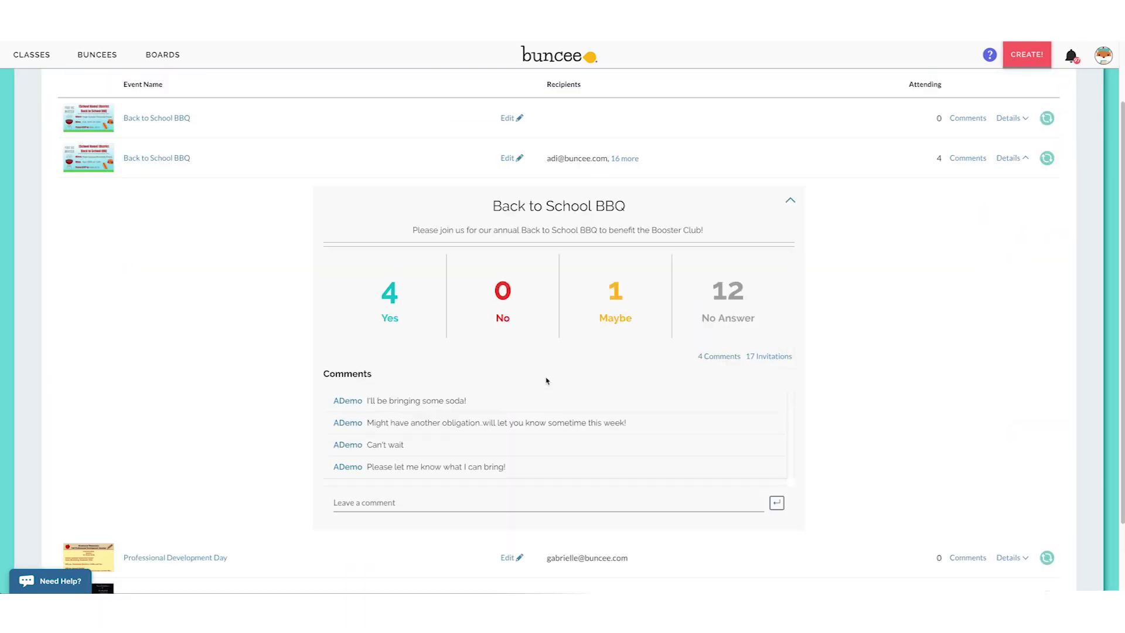